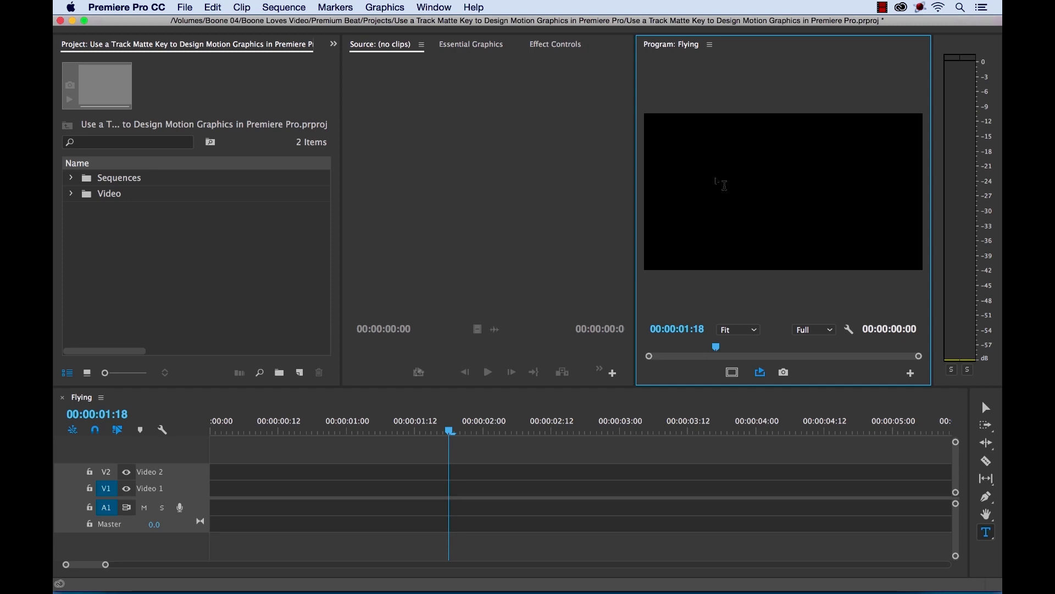
Type a TRAVEL title in the Program monitor to create a graphic clip on V1
{"action": "left_click", "coordinate": [723, 184]}
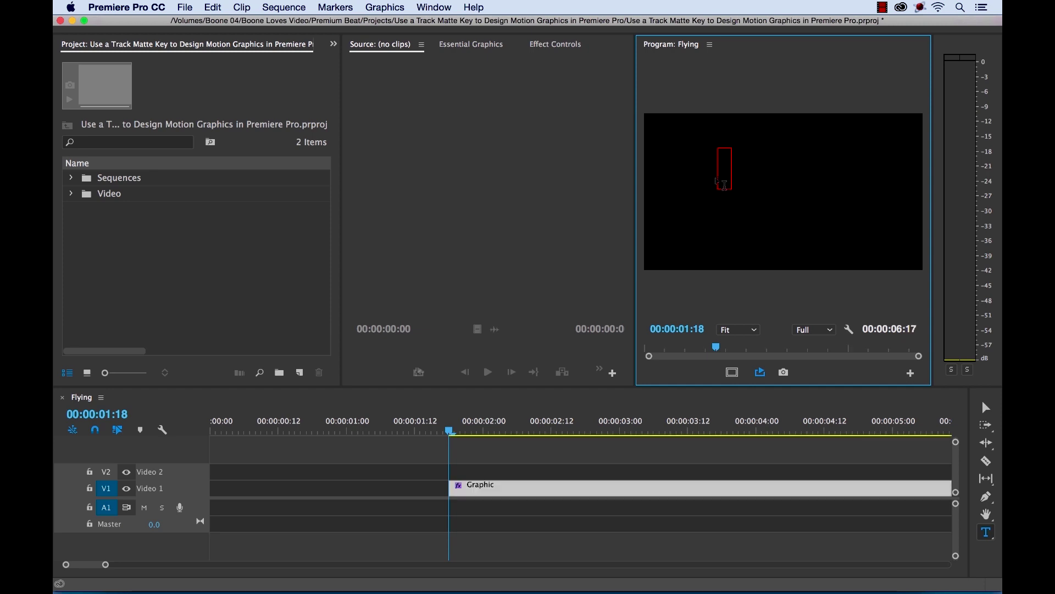
{"action": "type", "text": "TRAVEL"}
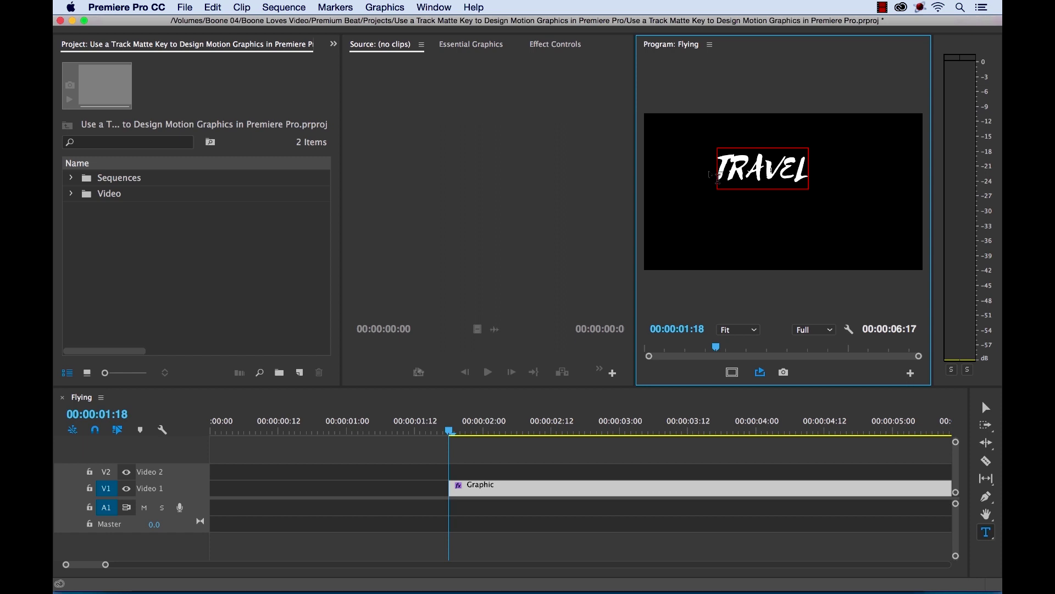
Scale TRAVEL to 261%, centre it horizontally and vertically, and move its clip to V2 at 0
{"action": "left_click", "coordinate": [476, 45]}
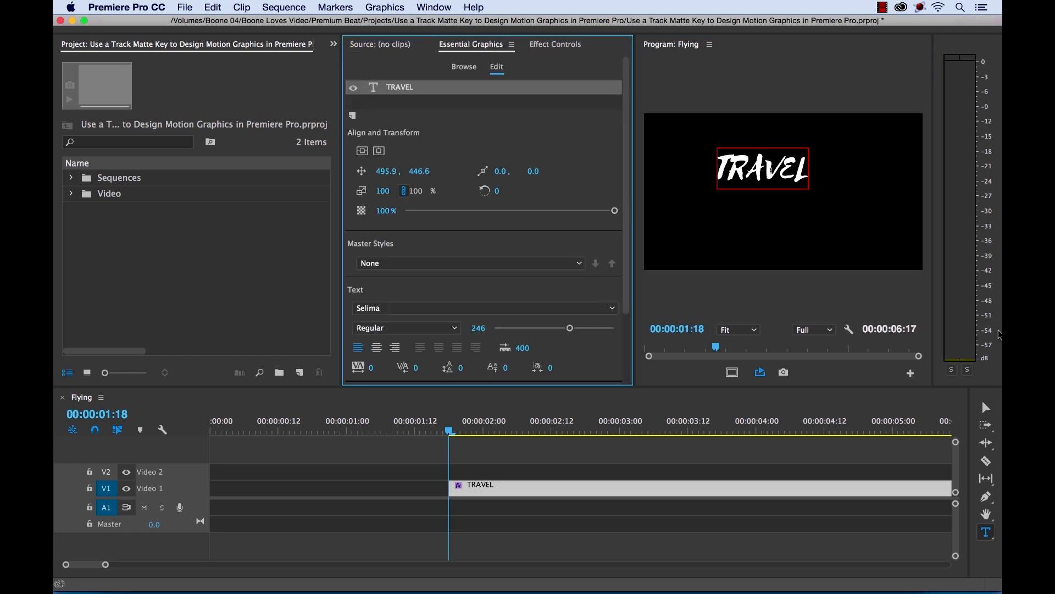
{"action": "left_click", "coordinate": [986, 407]}
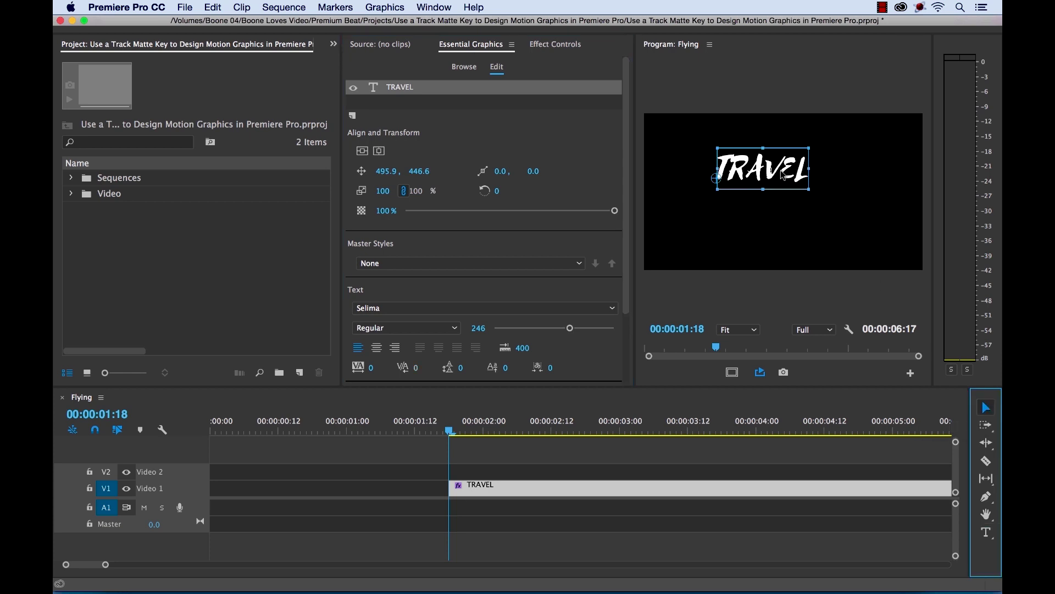
{"action": "left_click_drag", "start_coordinate": [783, 175], "coordinate": [871, 129]}
{"action": "left_click_drag", "start_coordinate": [833, 199], "coordinate": [831, 184]}
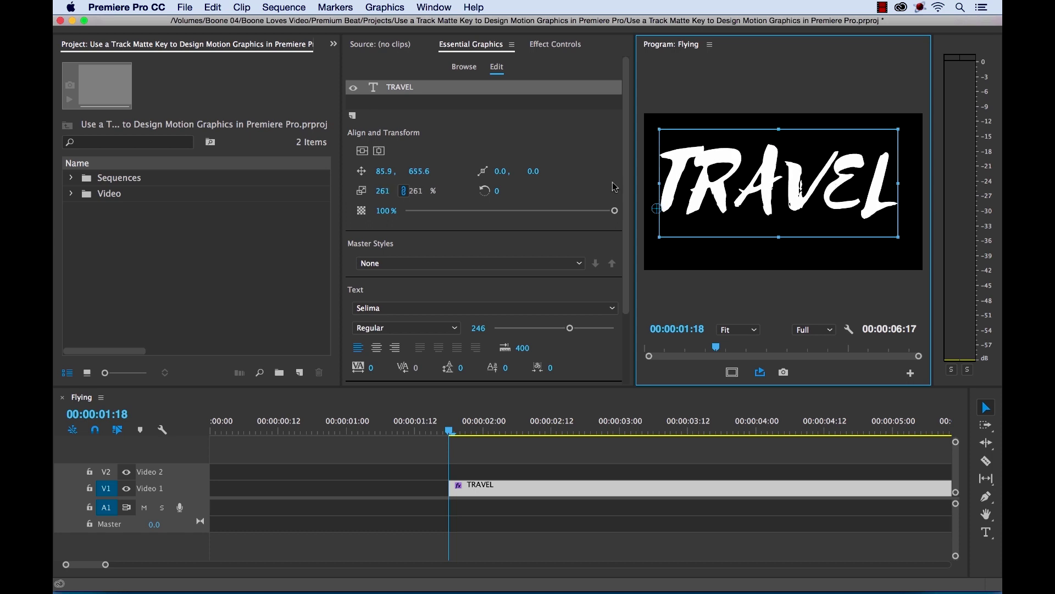
{"action": "left_click", "coordinate": [363, 151]}
{"action": "left_click", "coordinate": [363, 151]}
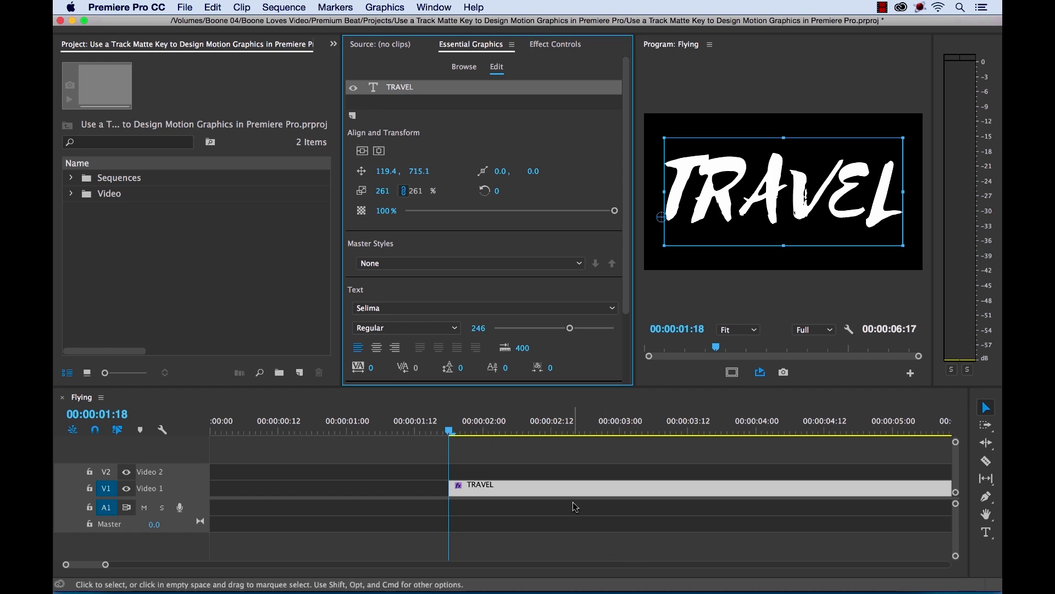
{"action": "left_click_drag", "start_coordinate": [563, 489], "coordinate": [309, 482]}
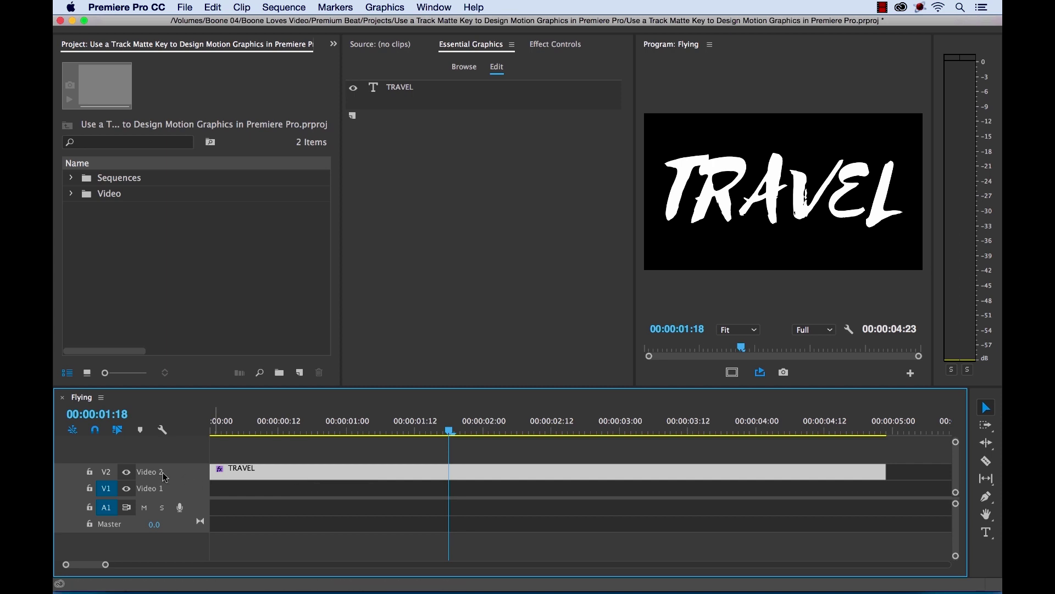
Place the Flying footage's video on V1 and trim it to end with TRAVEL at 00:00:04:23
{"action": "left_click", "coordinate": [172, 270]}
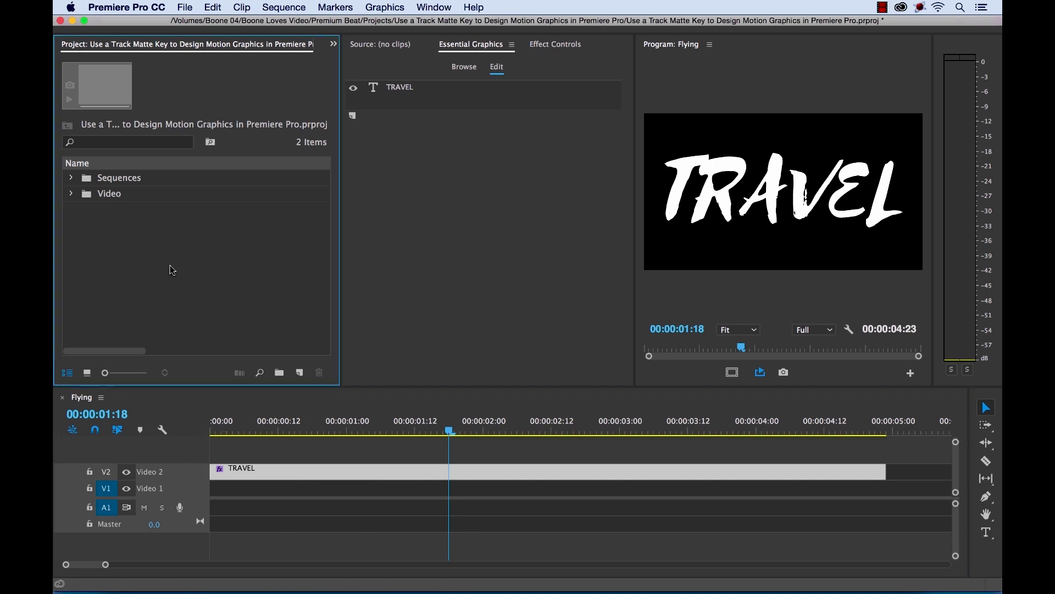
{"action": "left_click", "coordinate": [71, 194]}
{"action": "double_click", "coordinate": [101, 228]}
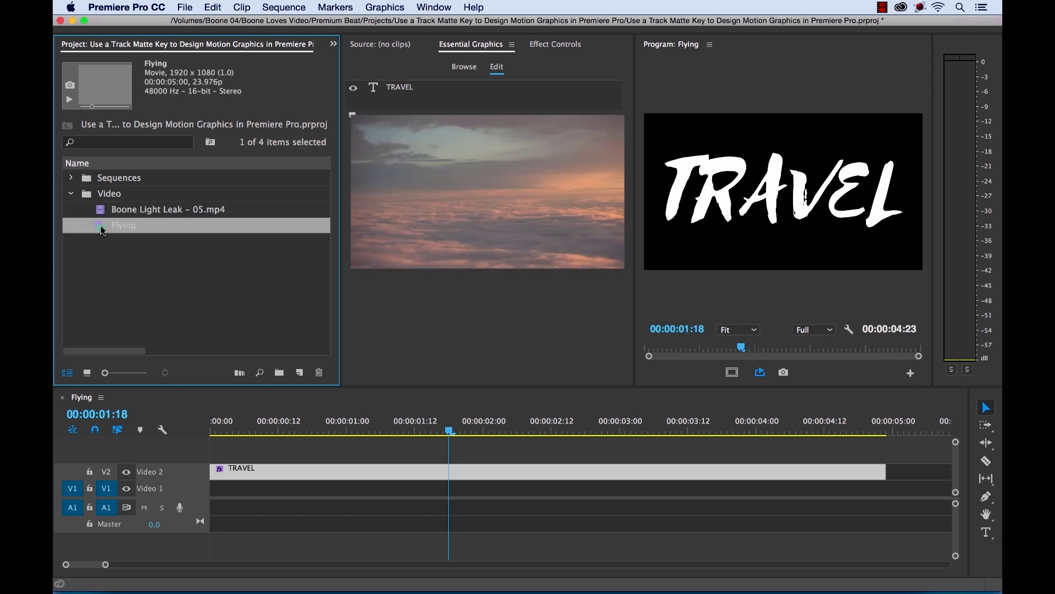
{"action": "left_click_drag", "start_coordinate": [439, 346], "coordinate": [424, 349]}
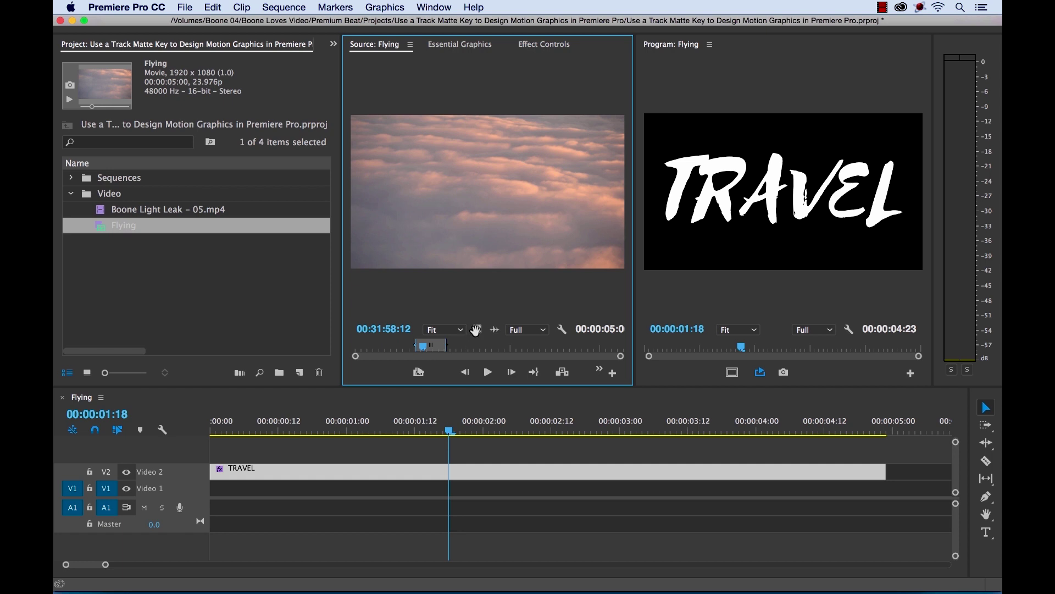
{"action": "left_click_drag", "start_coordinate": [476, 332], "coordinate": [223, 490]}
{"action": "left_click_drag", "start_coordinate": [893, 490], "coordinate": [886, 491]}
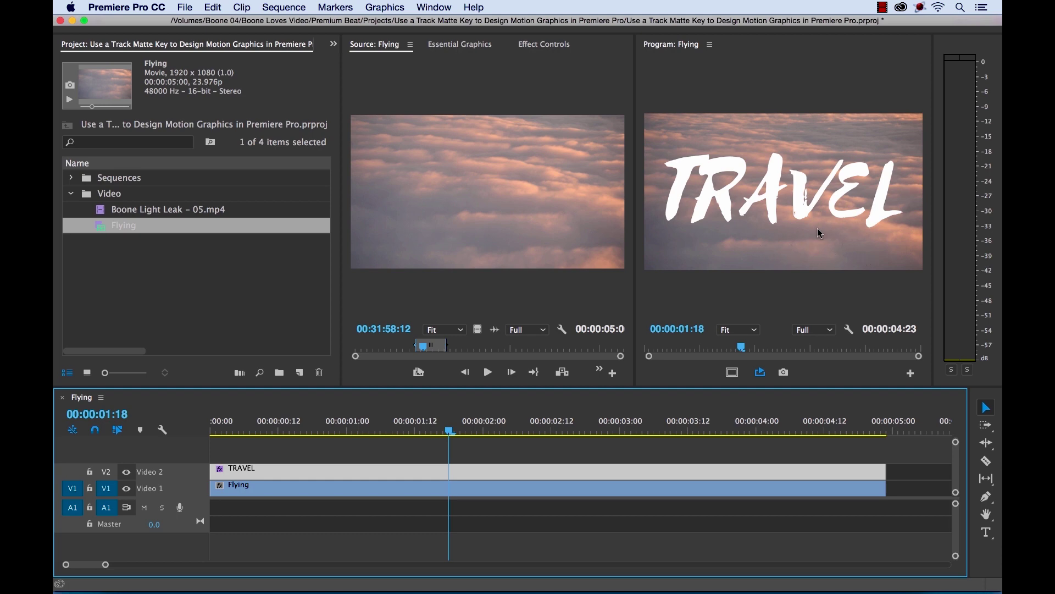
Apply the Track Matte Key effect from the Effects panel to the Flying clip
{"action": "left_click", "coordinate": [333, 43]}
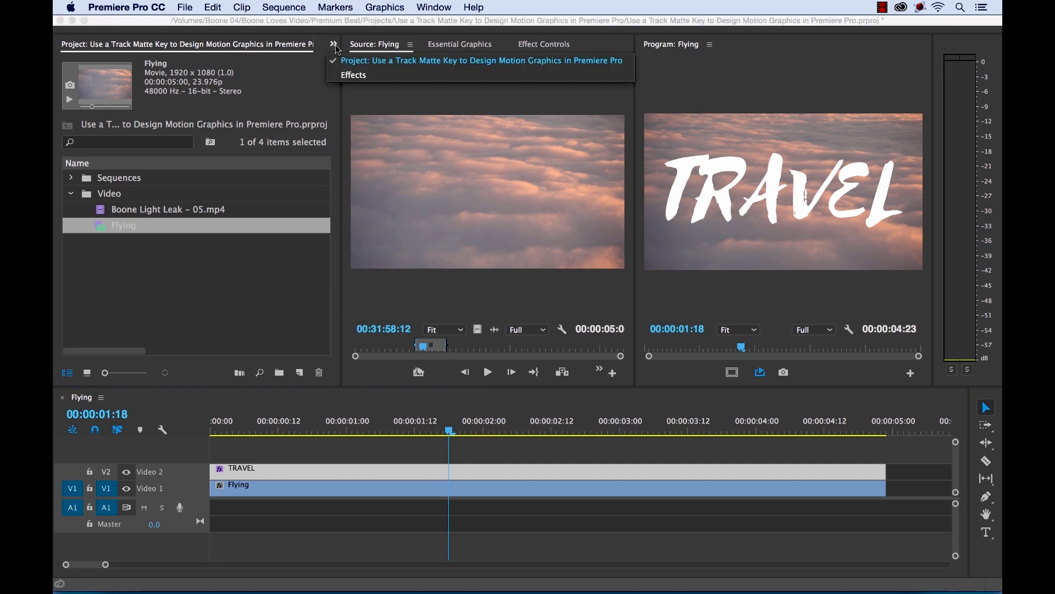
{"action": "left_click", "coordinate": [351, 75]}
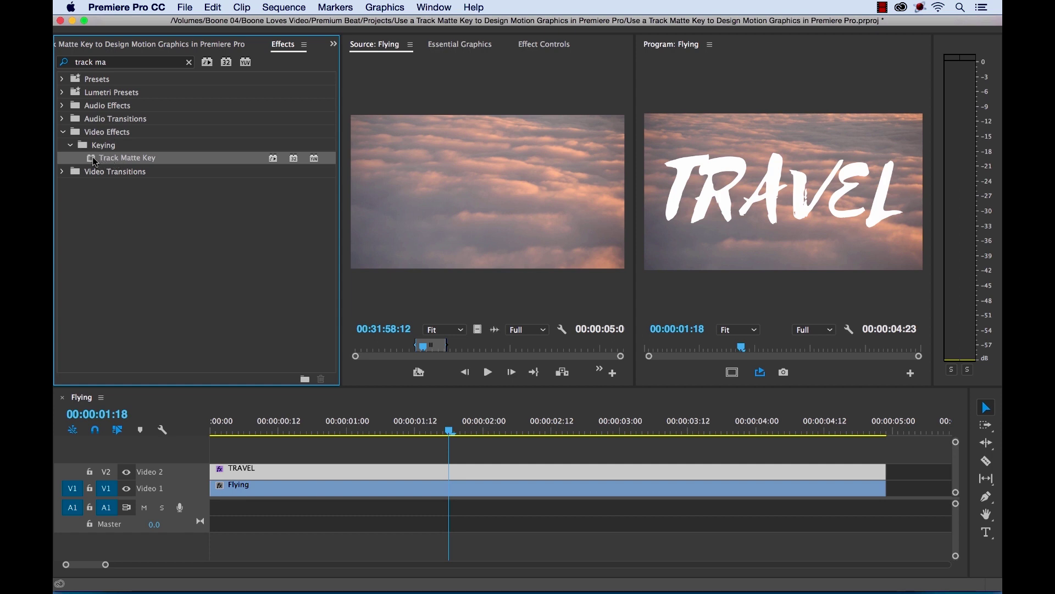
{"action": "left_click_drag", "start_coordinate": [95, 161], "coordinate": [334, 493]}
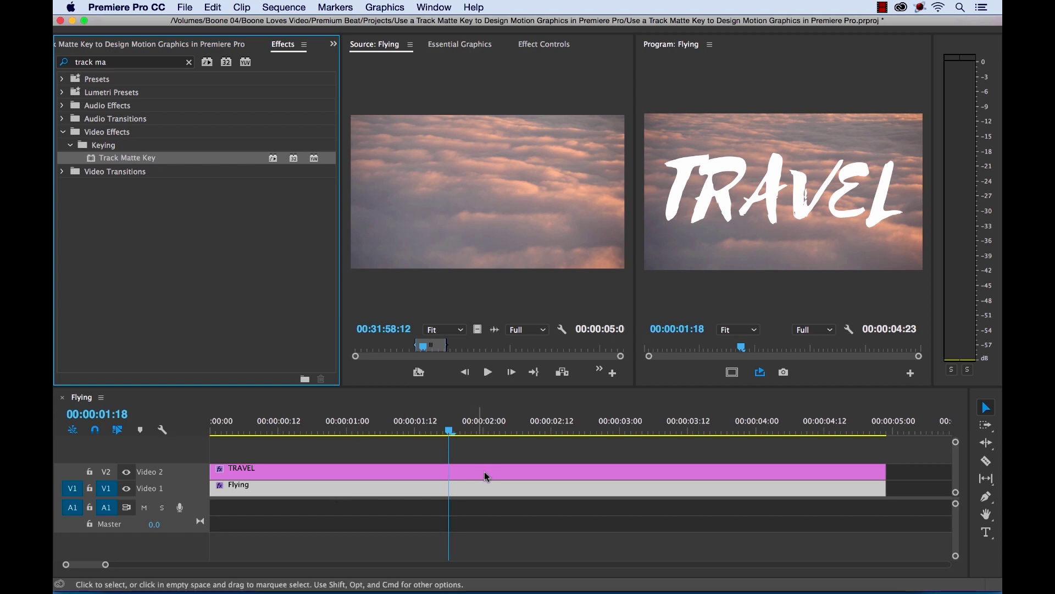
Play the sequence from the start, then reselect the Flying clip on V1
{"action": "left_click", "coordinate": [494, 455]}
{"action": "left_click_drag", "start_coordinate": [454, 433], "coordinate": [206, 427]}
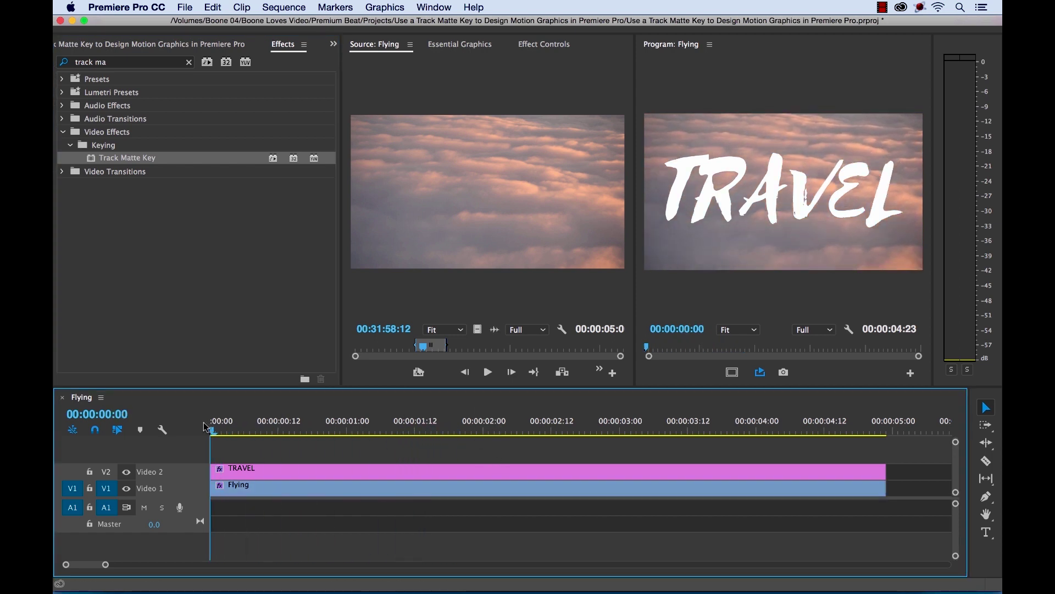
{"action": "key", "text": "space"}
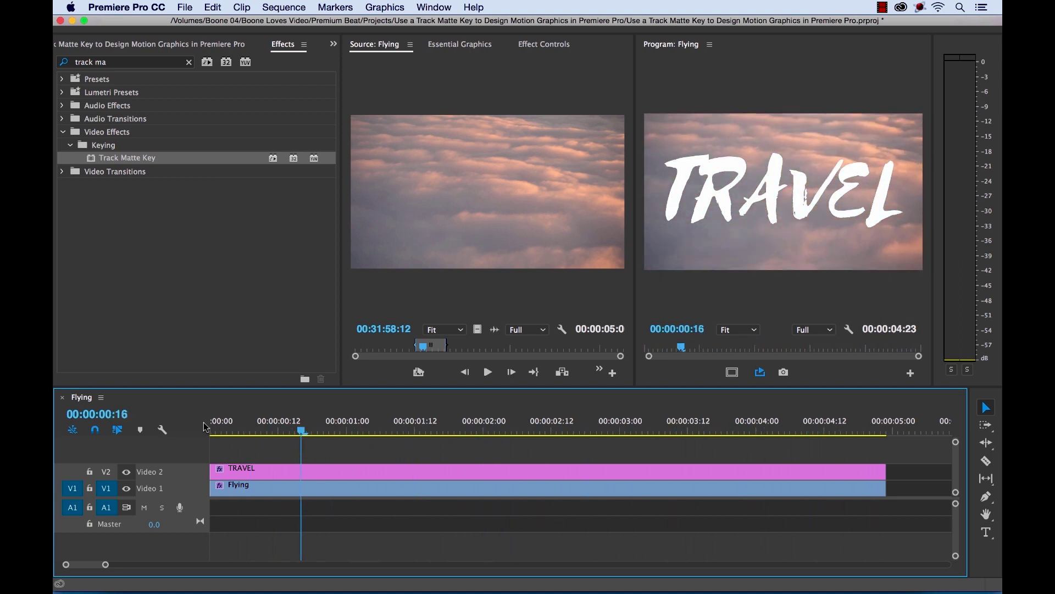
{"action": "key", "text": "space"}
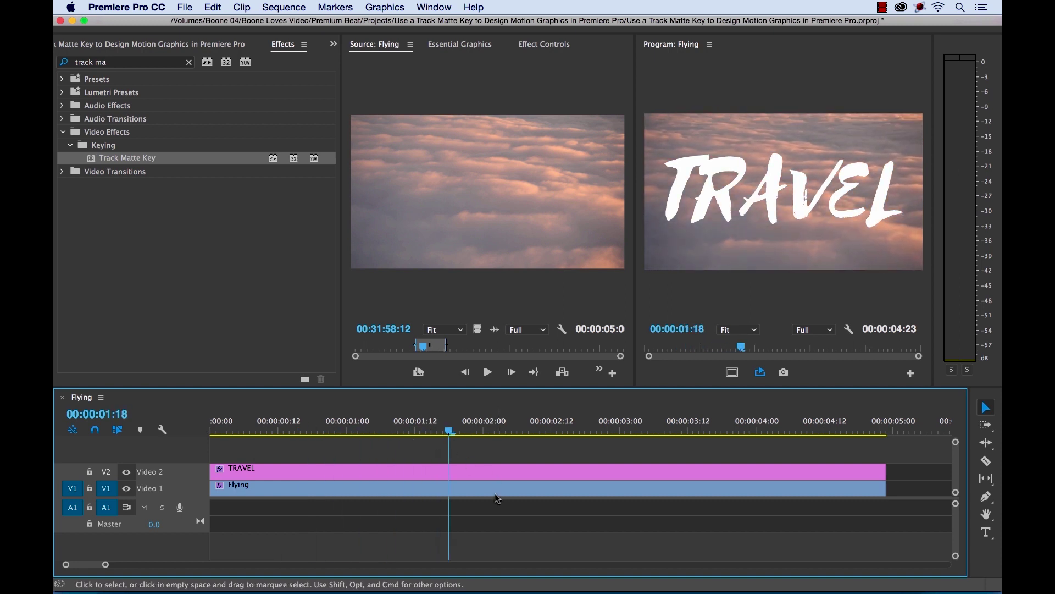
{"action": "left_click", "coordinate": [495, 493]}
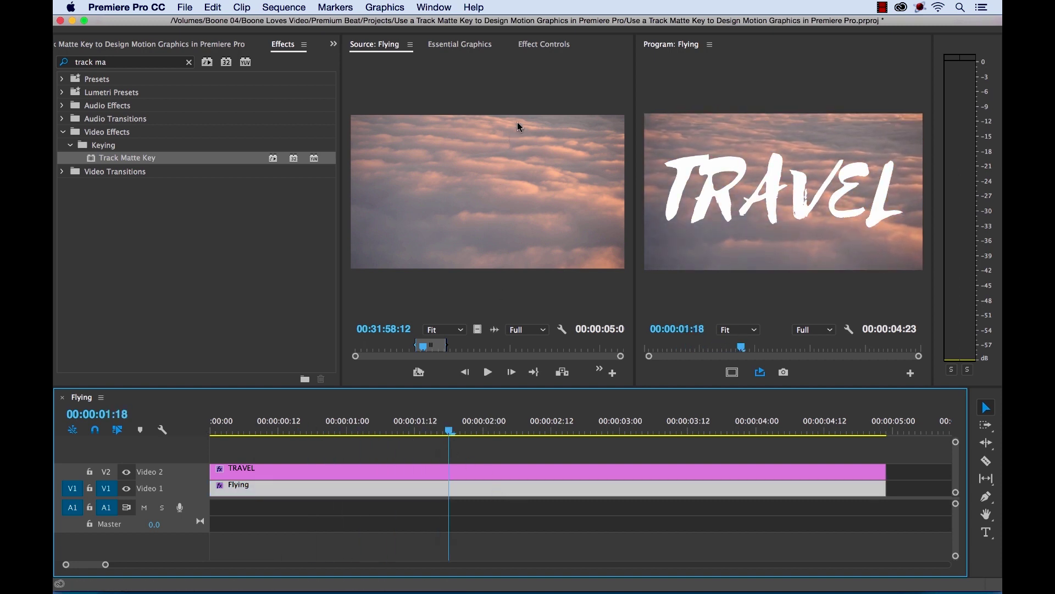
Save the project and set the Flying clip's Track Matte Key Matte to Video 2
{"action": "left_click", "coordinate": [541, 48]}
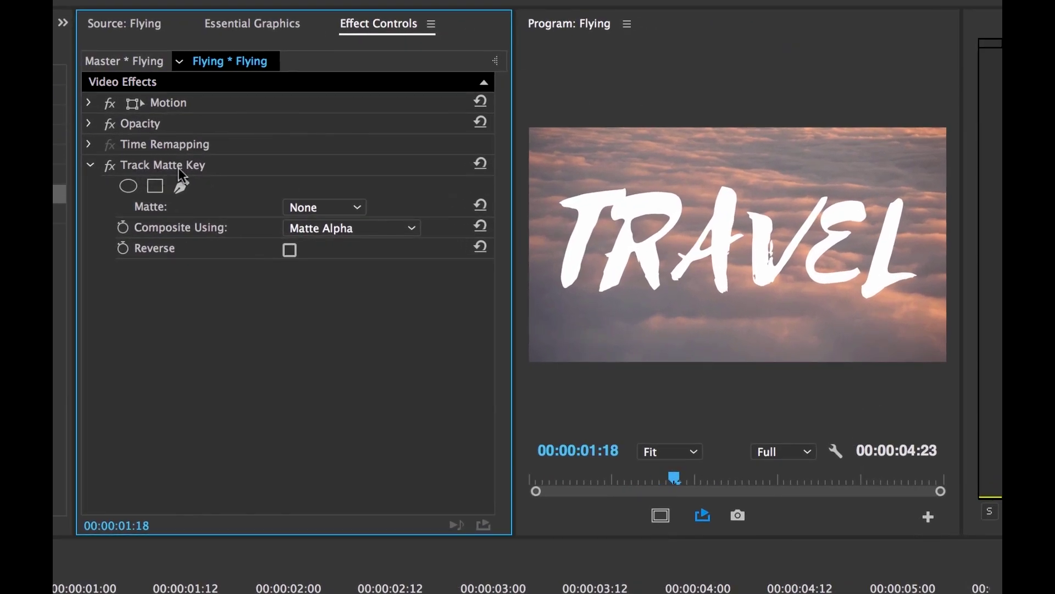
{"action": "key", "text": "ctrl+s"}
{"action": "left_click", "coordinate": [341, 207]}
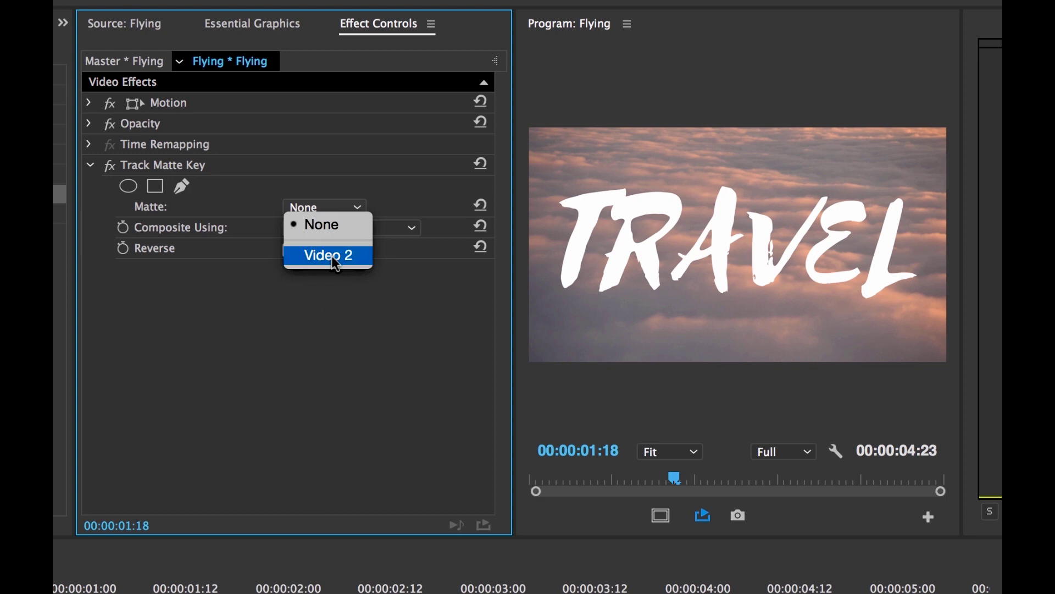
{"action": "left_click", "coordinate": [310, 283]}
{"action": "left_click", "coordinate": [318, 205]}
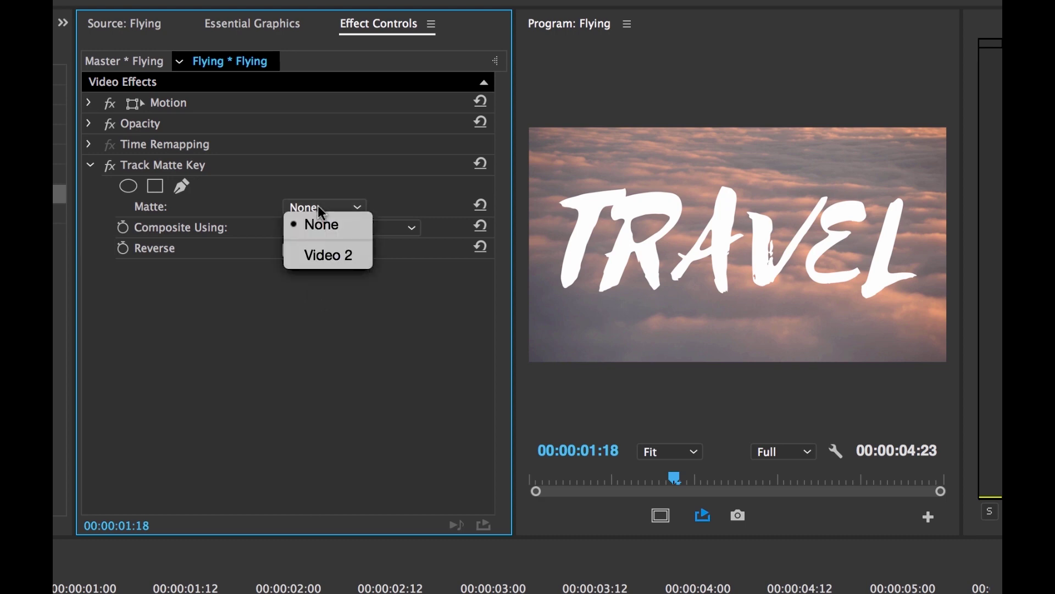
{"action": "left_click", "coordinate": [323, 256]}
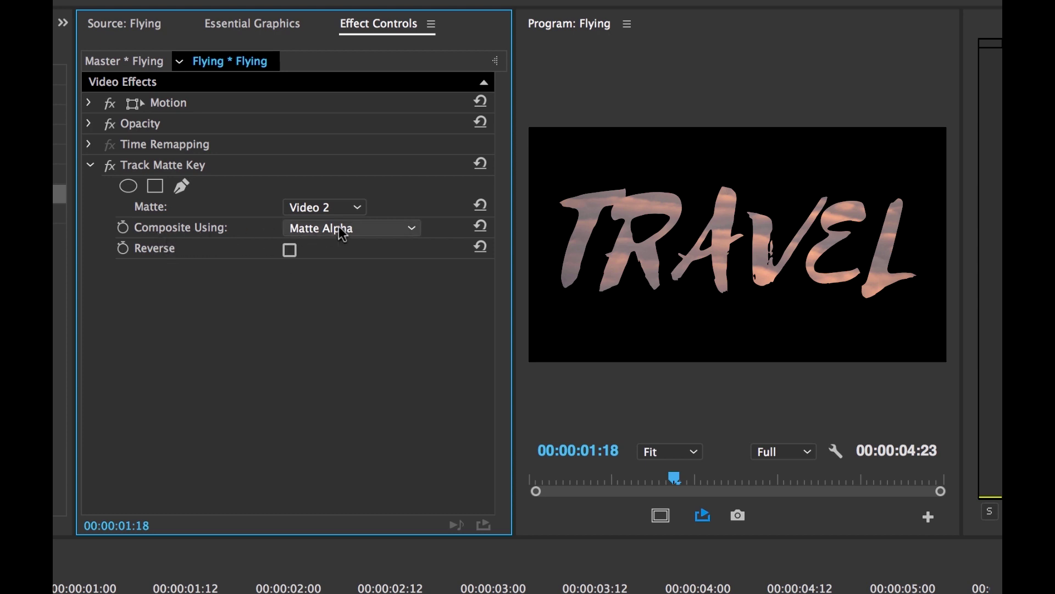
Keep Composite Using at Matte Alpha, toggle Reverse on then off, and play from the start
{"action": "left_click", "coordinate": [385, 228]}
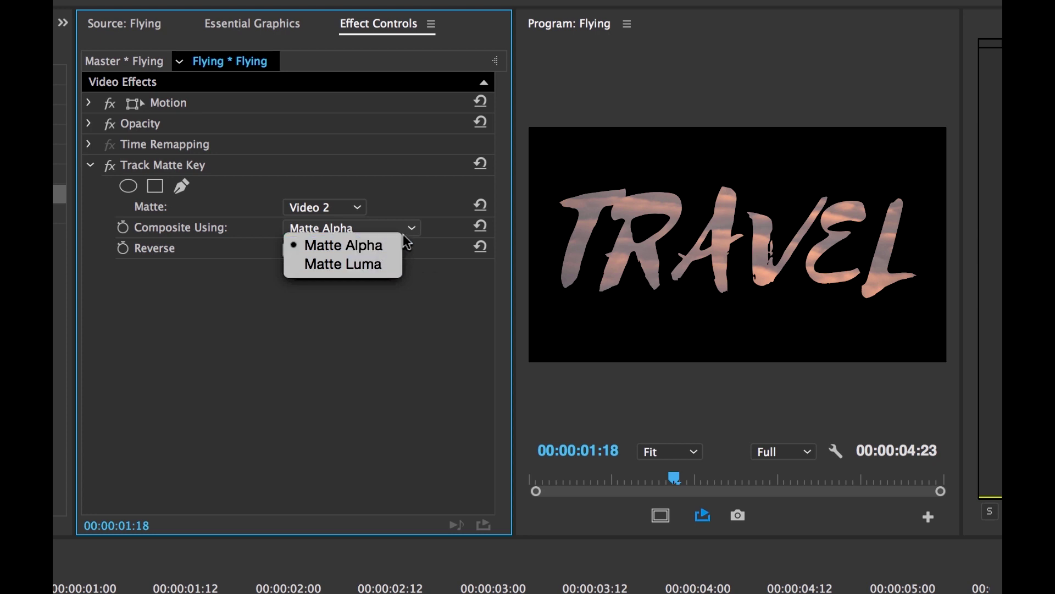
{"action": "left_click", "coordinate": [402, 324]}
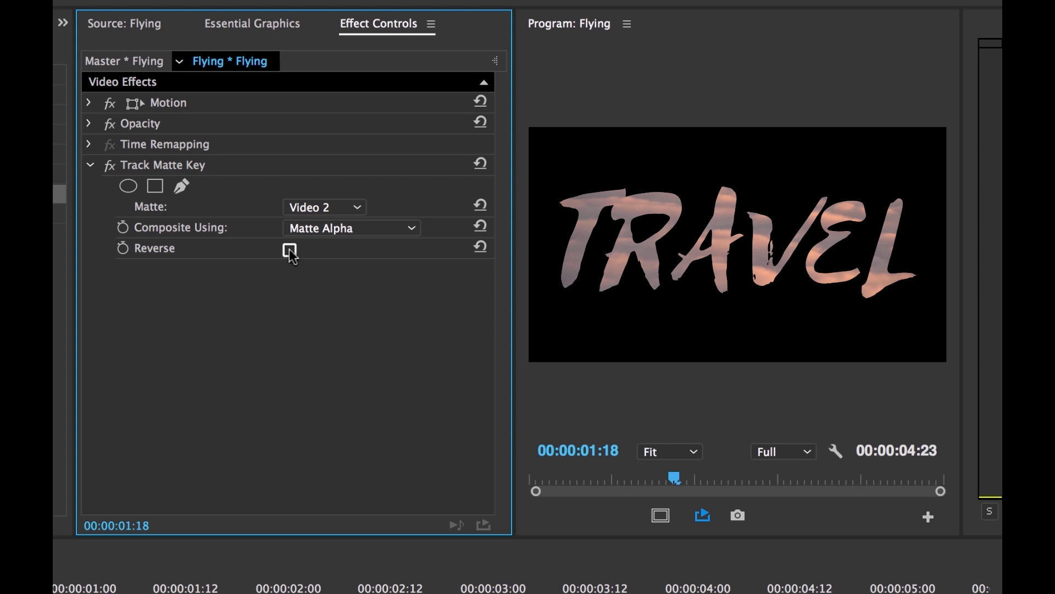
{"action": "left_click", "coordinate": [289, 250]}
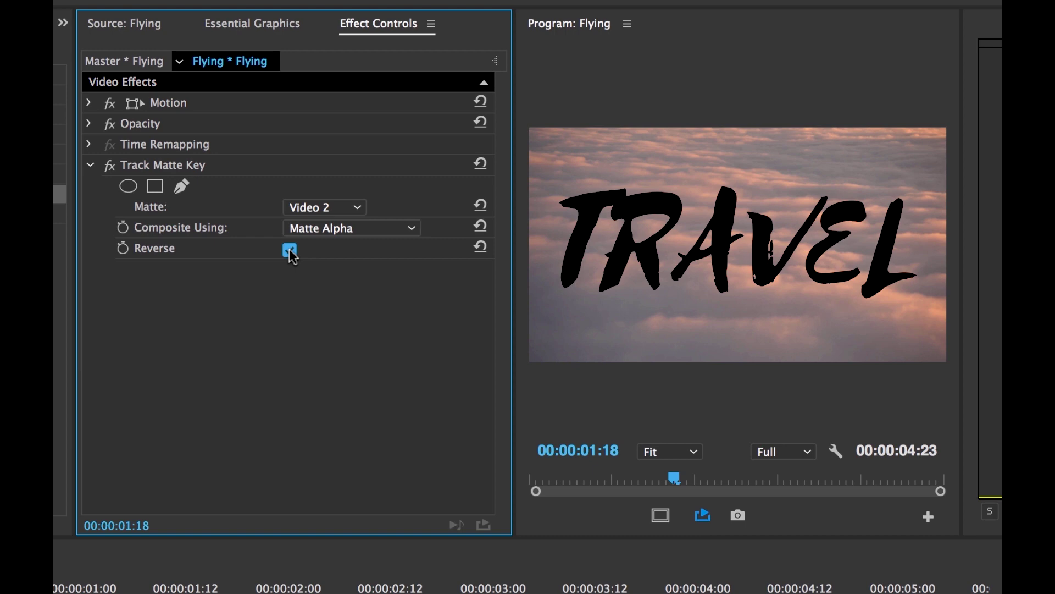
{"action": "left_click", "coordinate": [290, 251]}
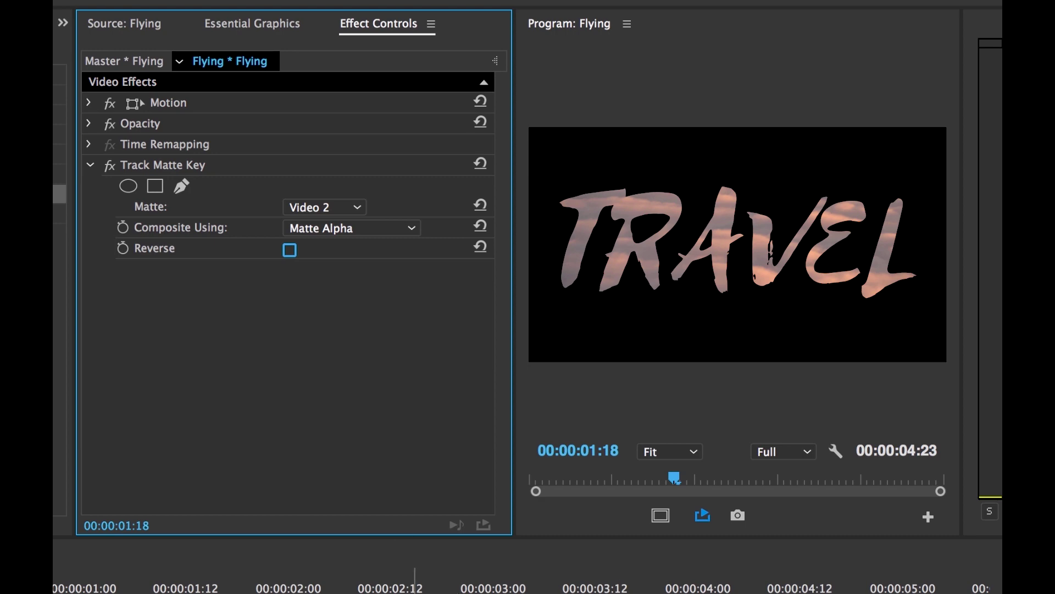
{"action": "key", "text": "Home"}
{"action": "key", "text": "space"}
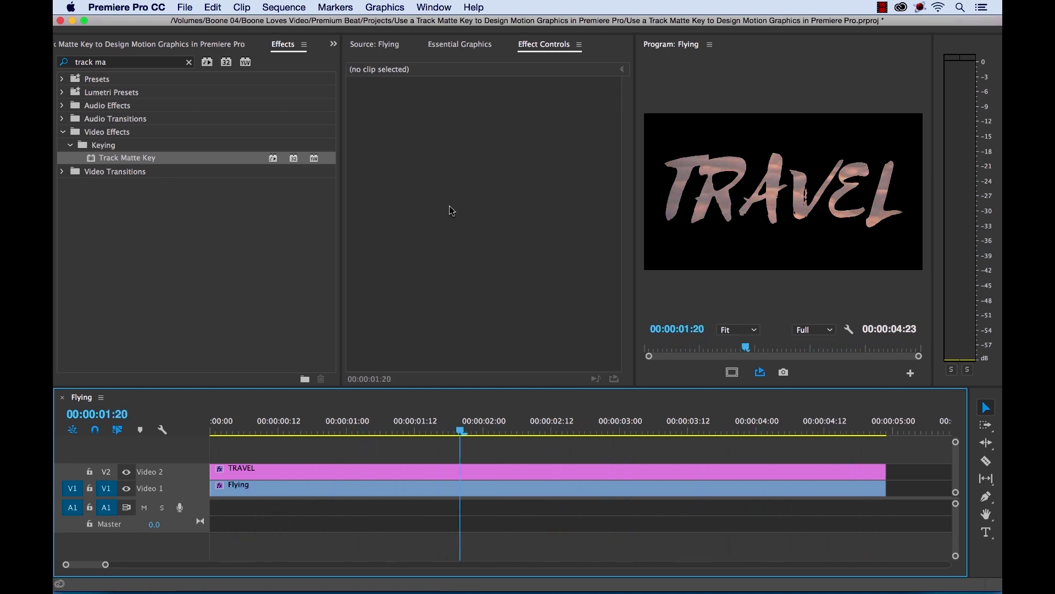
Show the Project panel and scrub the timeline around the two-second mark, stopping at 00:00:02:09
{"action": "left_click", "coordinate": [138, 47]}
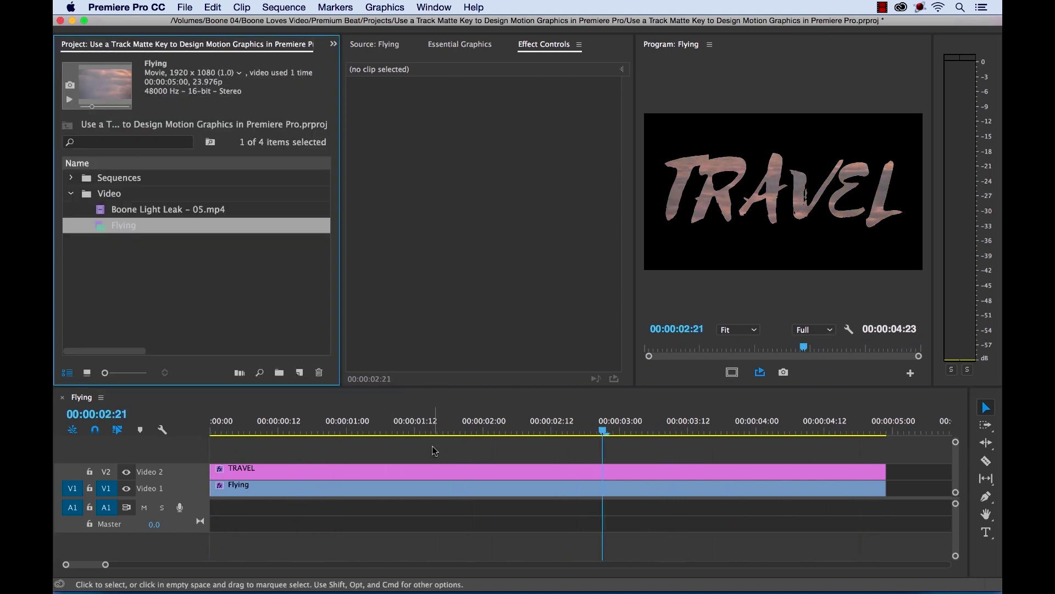
{"action": "left_click", "coordinate": [435, 451]}
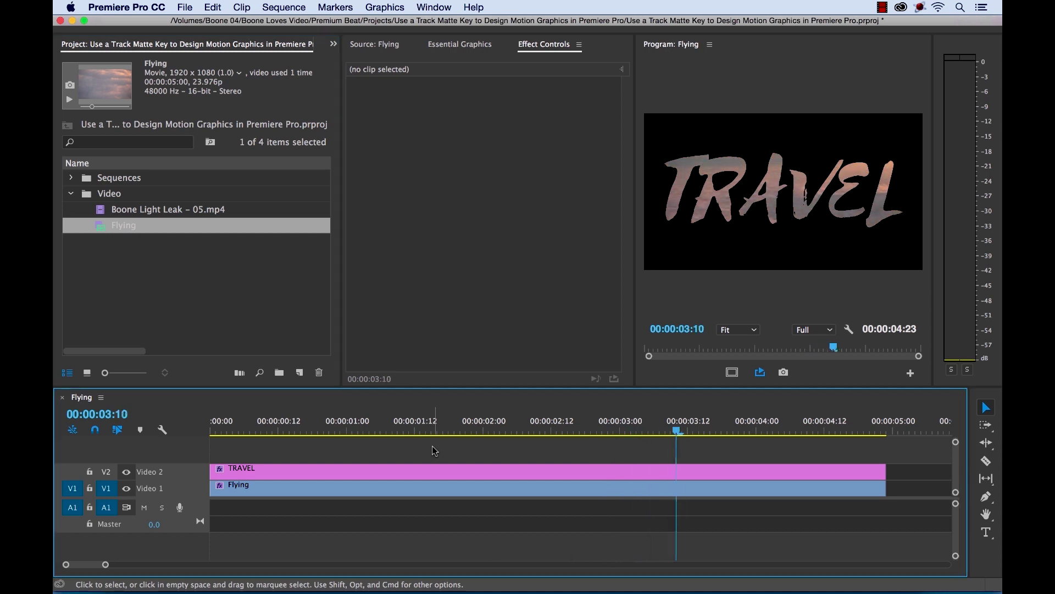
{"action": "left_click", "coordinate": [517, 427]}
{"action": "mouse_move", "coordinate": [517, 428]}
{"action": "left_mouse_down"}
{"action": "mouse_move", "coordinate": [566, 427]}
{"action": "mouse_move", "coordinate": [534, 428]}
{"action": "left_mouse_up"}
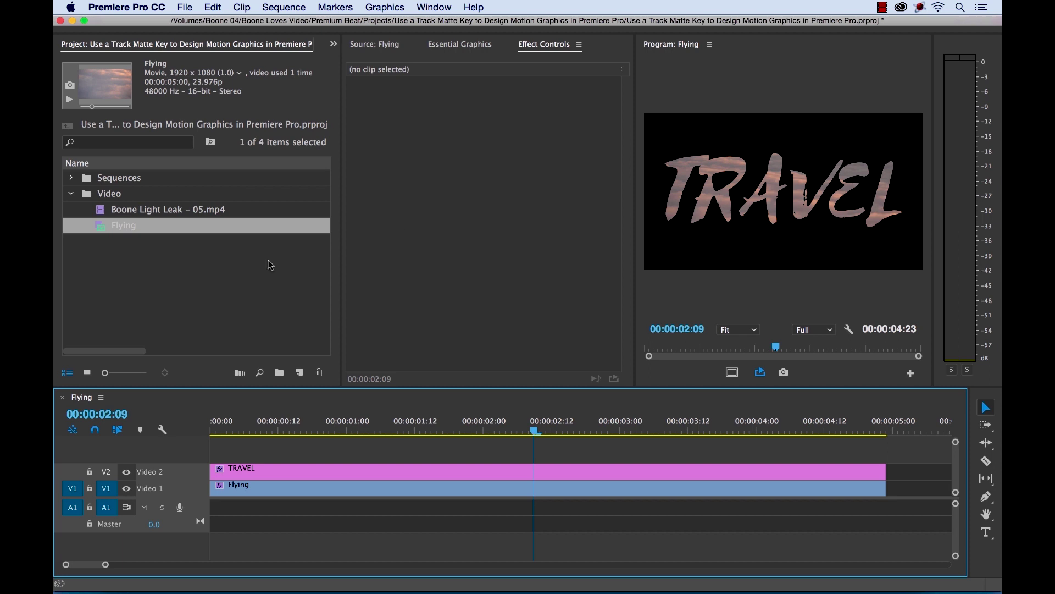
Overwrite the Flying clip on V1 with Boone Light Leak - 05.mp4
{"action": "left_click", "coordinate": [137, 265]}
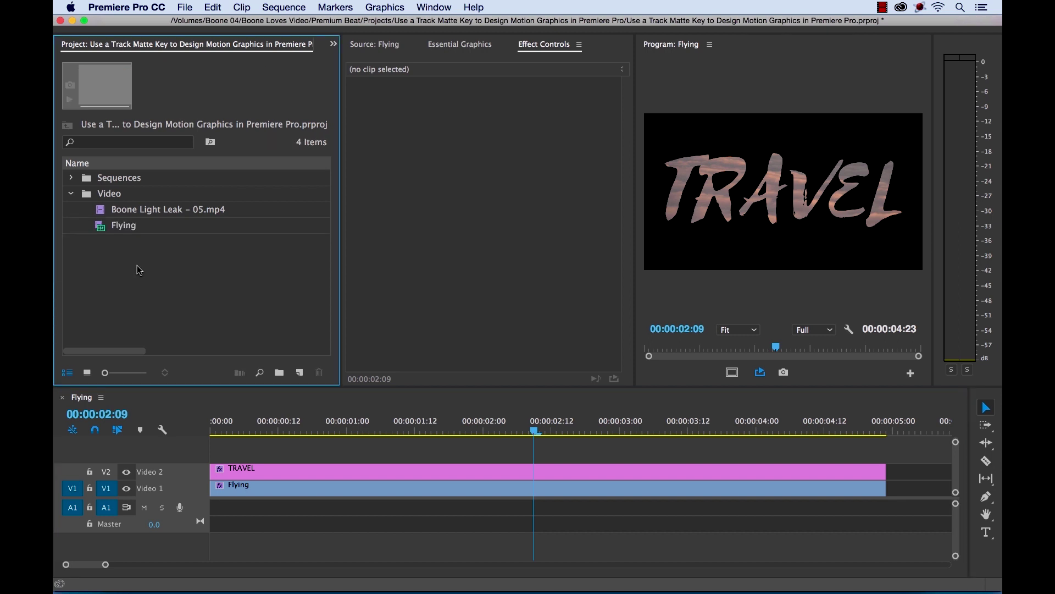
{"action": "left_click", "coordinate": [127, 210]}
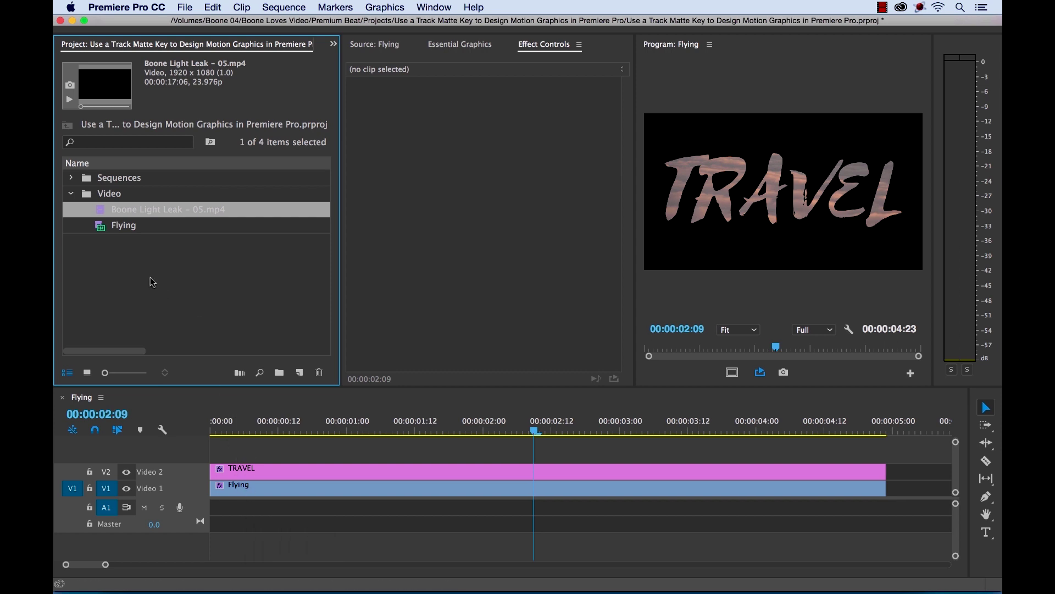
{"action": "left_click_drag", "start_coordinate": [144, 209], "coordinate": [273, 486]}
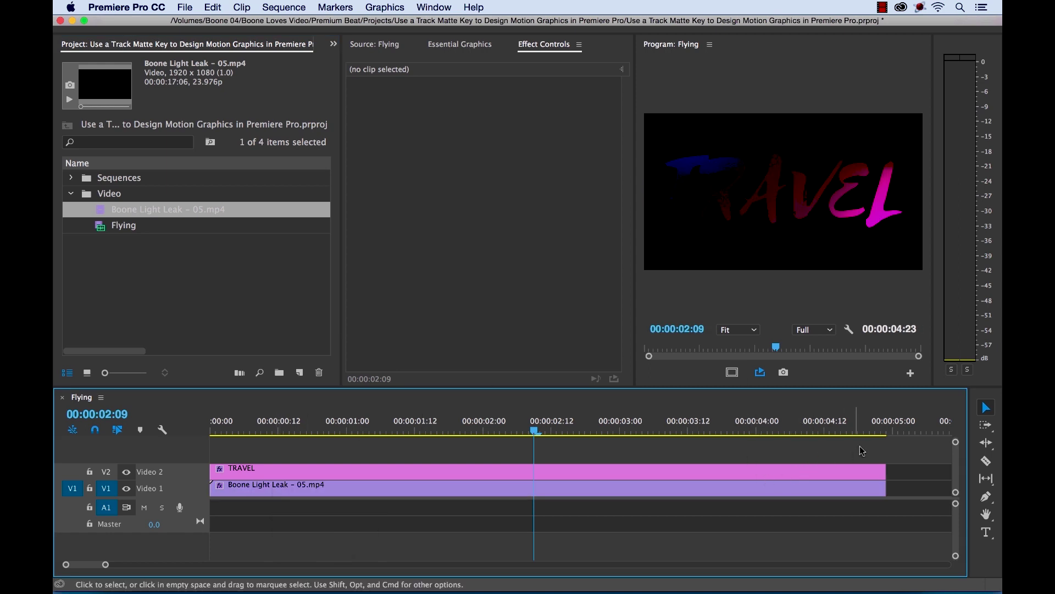
Play the sequence, then preview Boone Light Leak - 05.mp4 in the Source monitor
{"action": "key", "text": "space"}
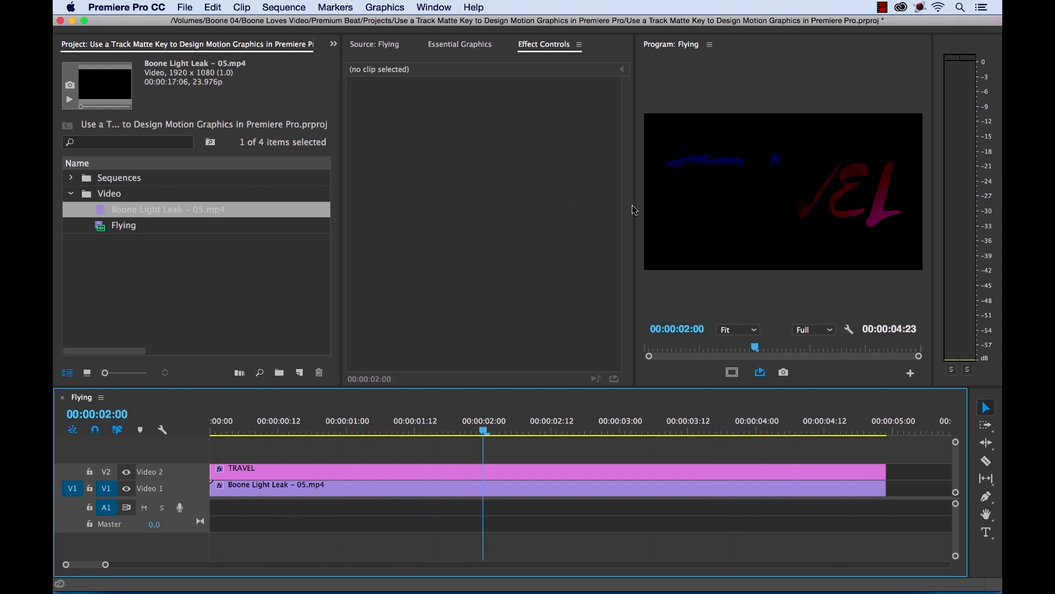
{"action": "double_click", "coordinate": [101, 212]}
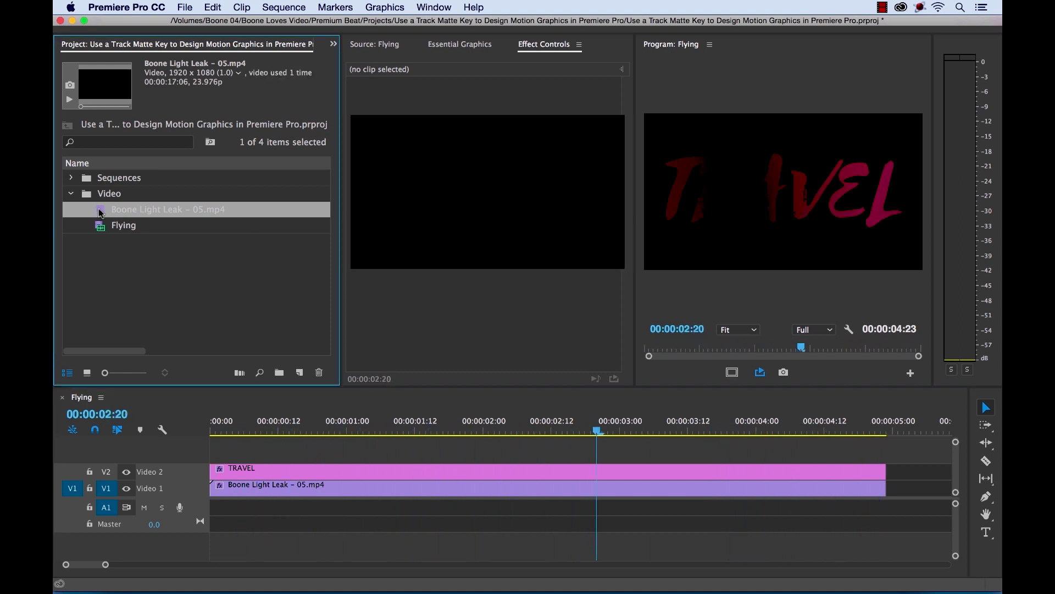
{"action": "key", "text": "space"}
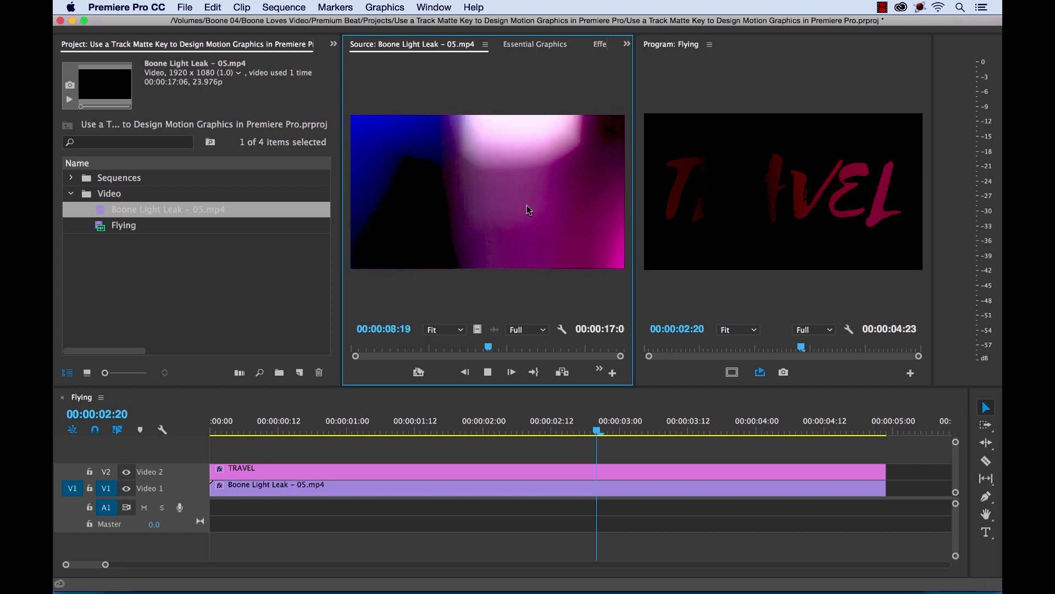
{"action": "key", "text": "space"}
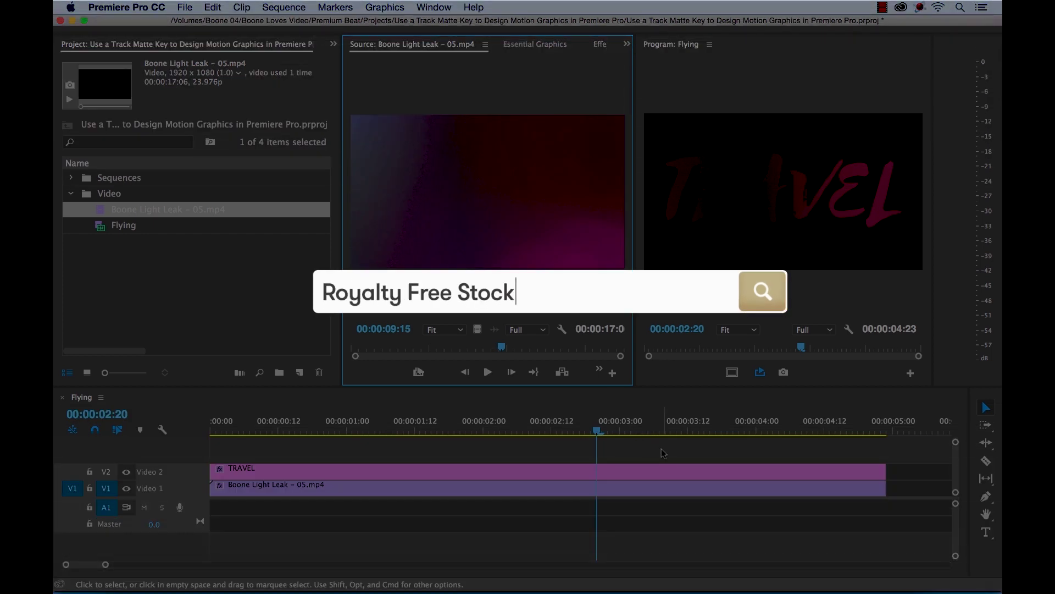